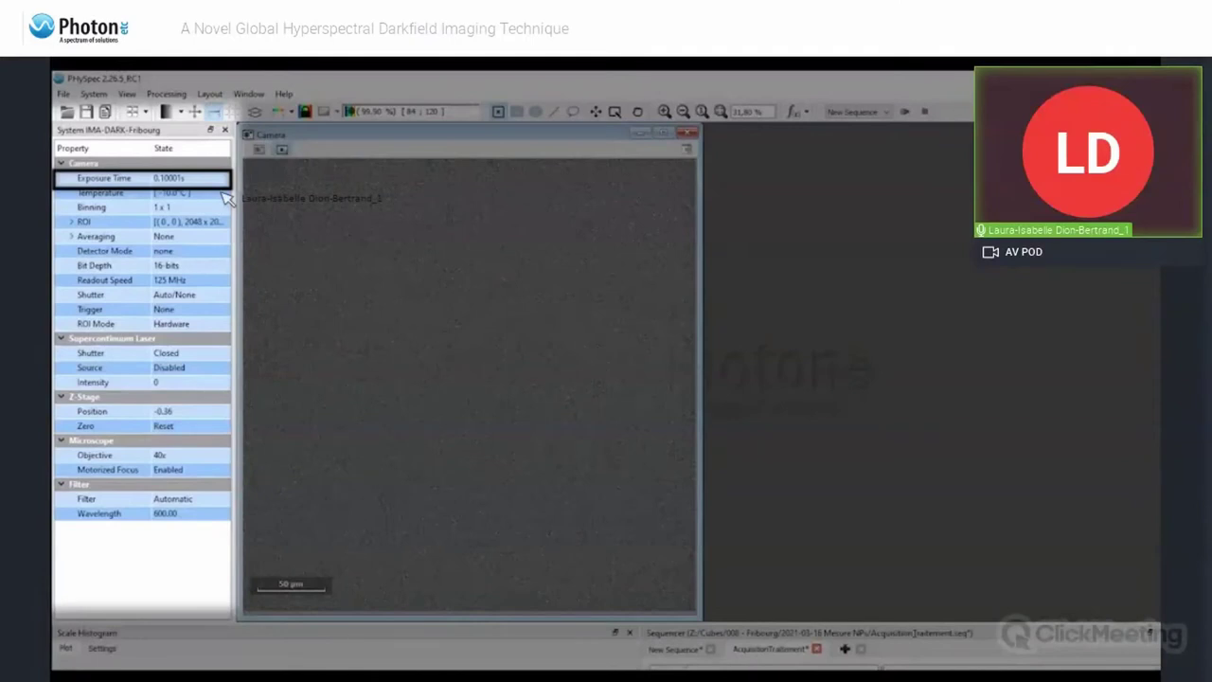
Step: Examine the system properties for the camera, supercontinuum laser, Z-stage, microscope and filter
key(Down)
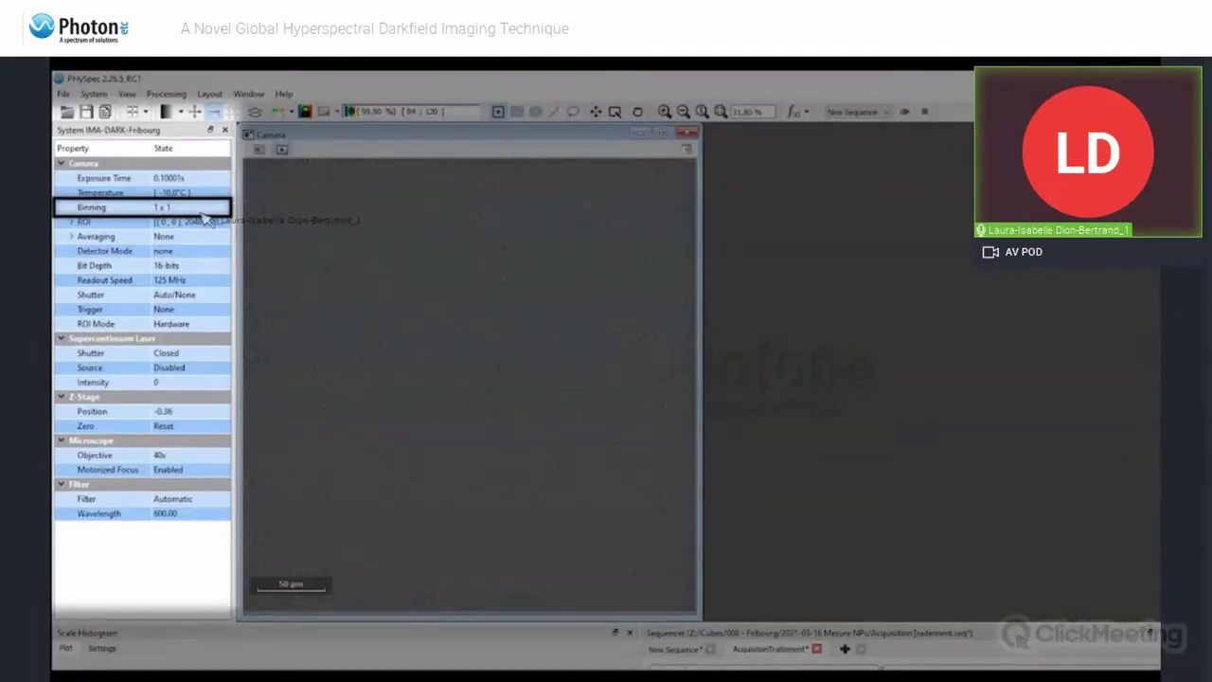
click(202, 223)
click(207, 237)
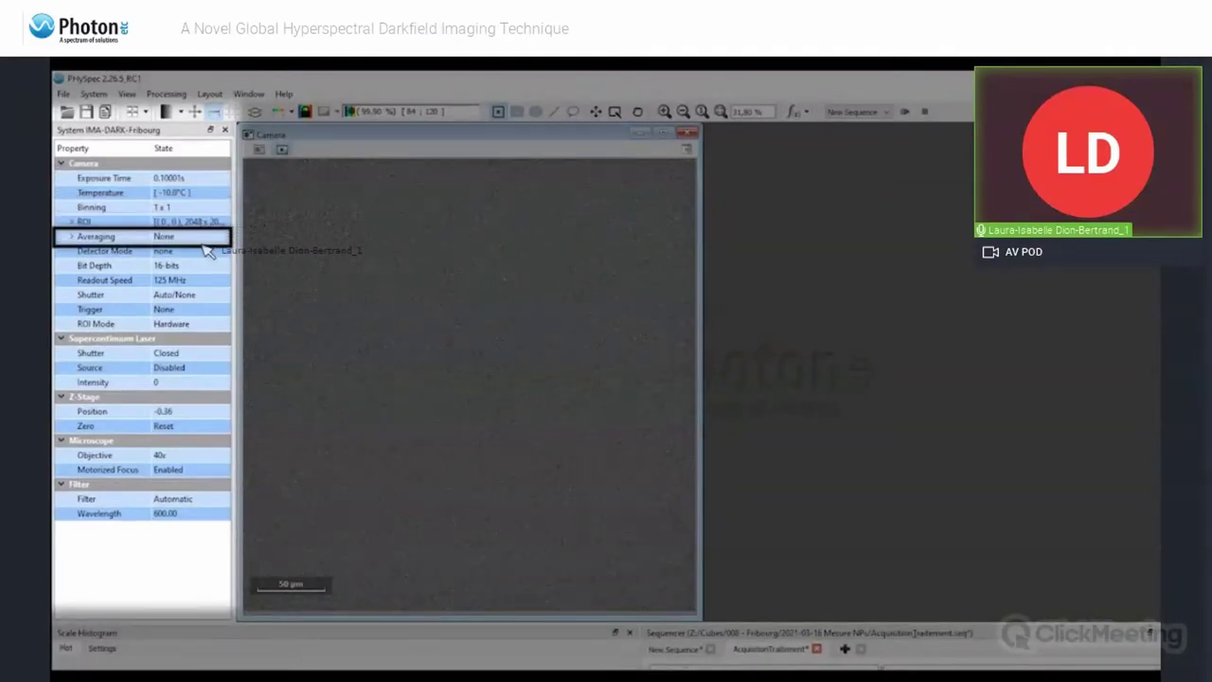
key(Down)
key(Down)
key(Down)
key(Down)
key(Down)
key(Down)
key(Down)
key(Down)
key(Down)
key(Down)
key(Down)
key(Down)
key(Down)
key(Down)
key(Down)
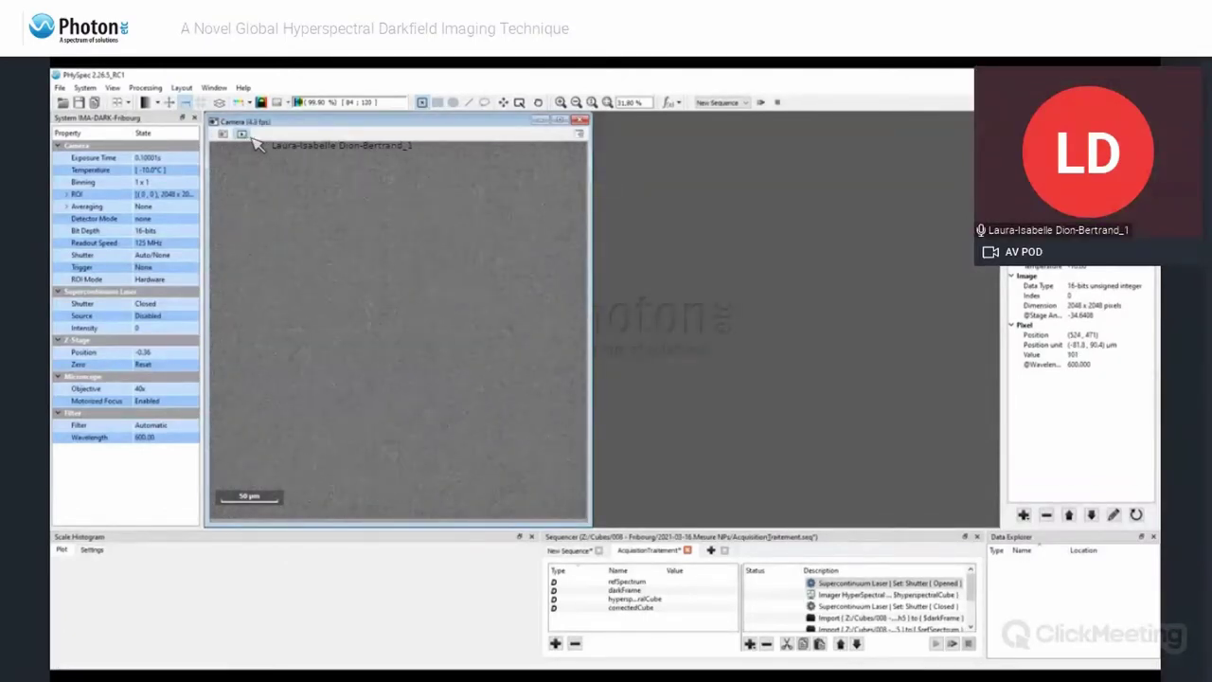
Step: Open the supercontinuum laser's shutter, enable its source and set the intensity to 100
click(166, 303)
click(148, 314)
click(166, 316)
click(148, 334)
click(170, 328)
text(100)
key(Return)
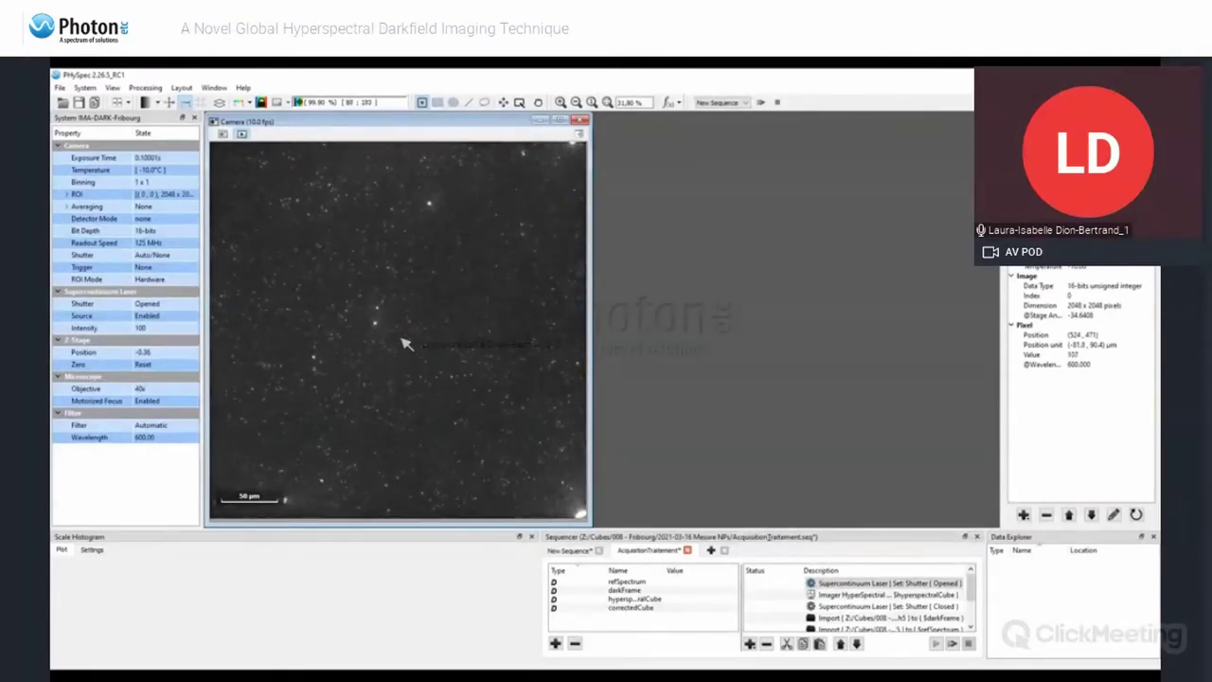
Step: Set the camera exposure time to 0.5 s
click(560, 102)
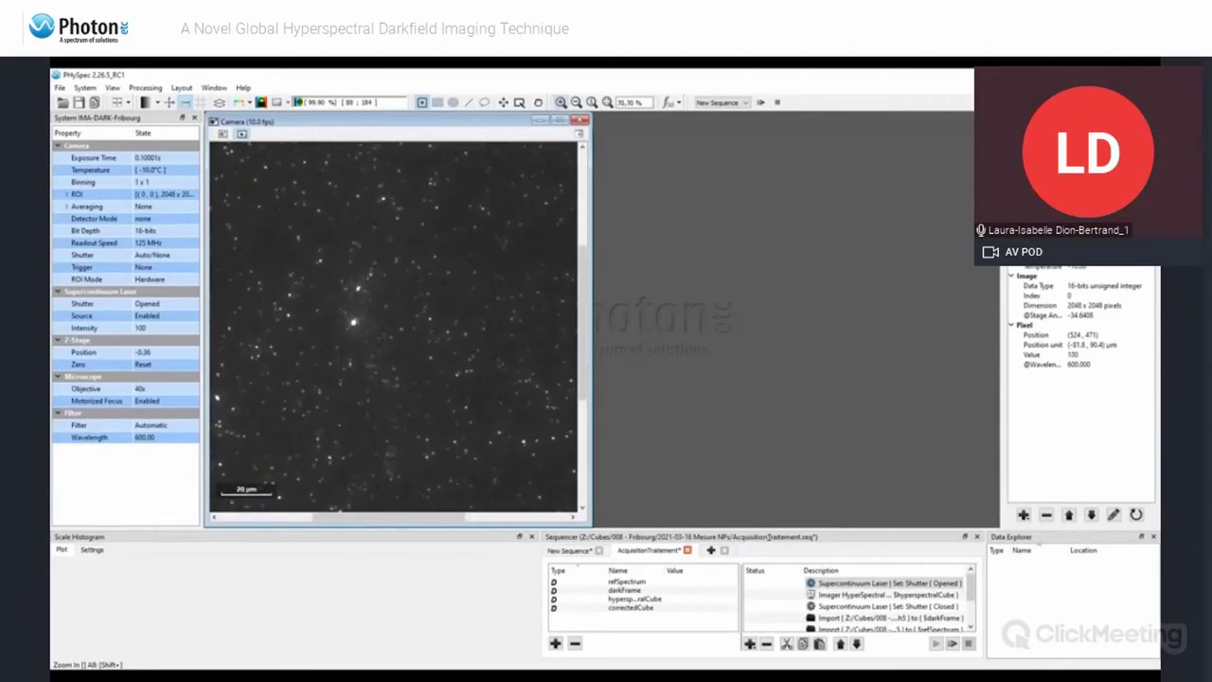
scroll(442, 285, up, 1)
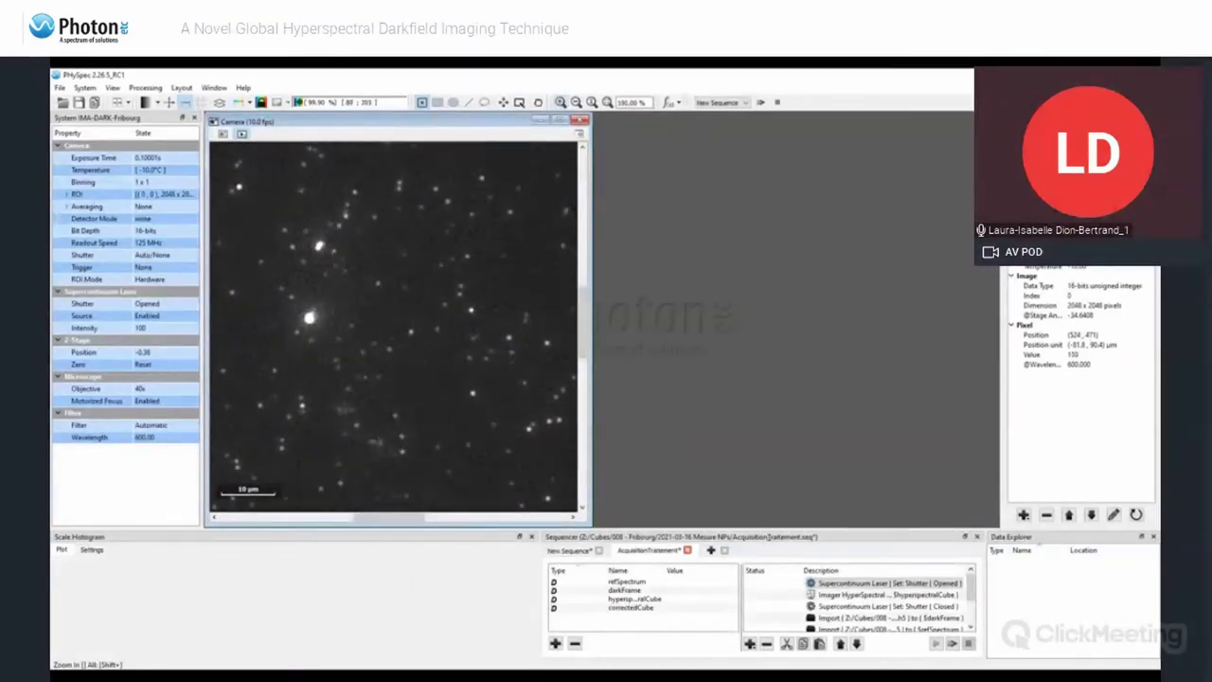
click(607, 102)
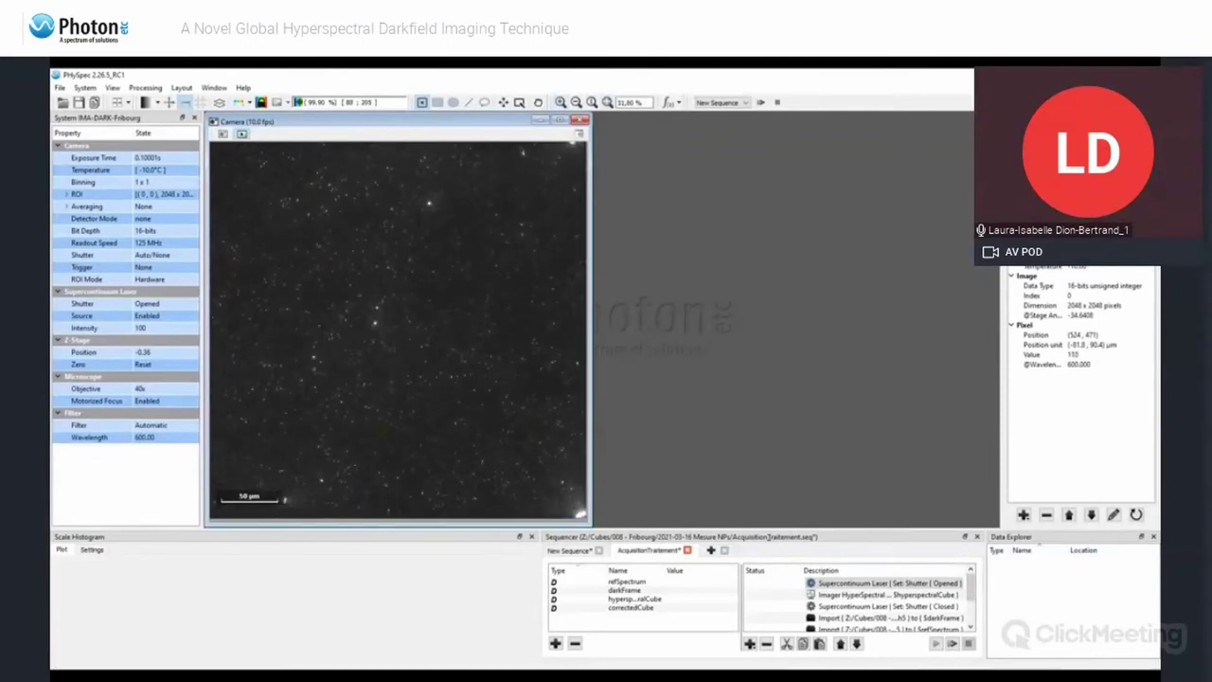
click(153, 157)
text(0.5)
key(Return)
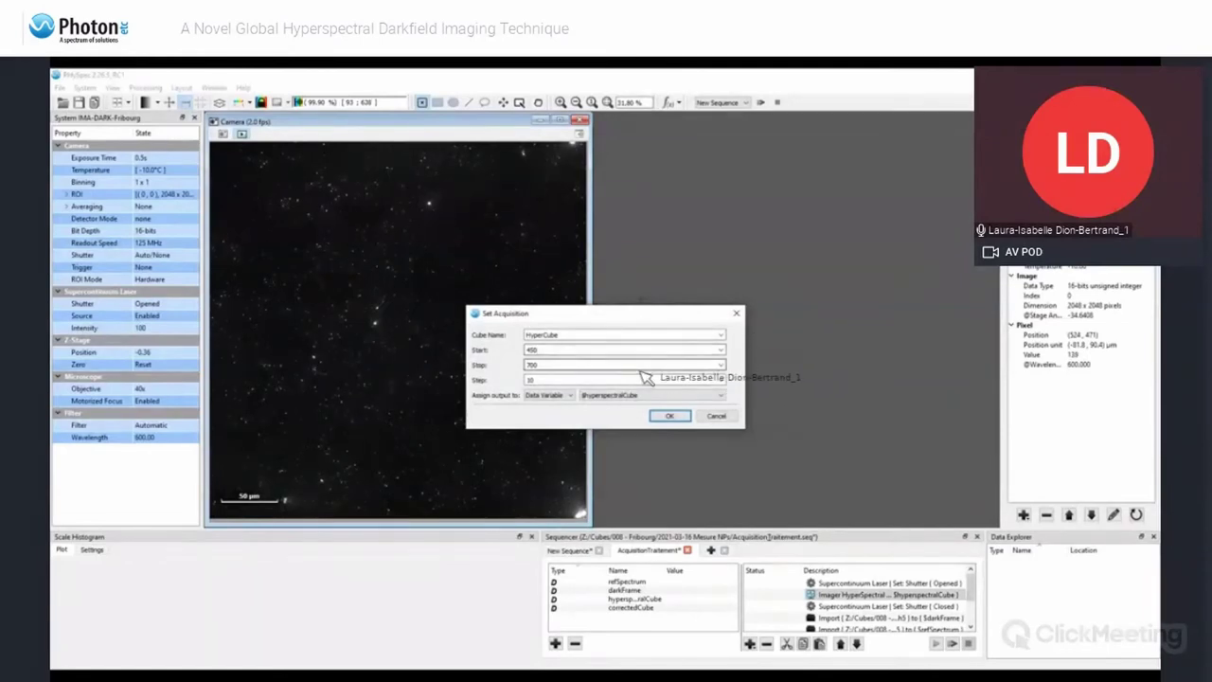
Step: Set the HyperCube acquisition step to 5 and execute the whole sequence starting from the laser shutter opening
key(Tab)
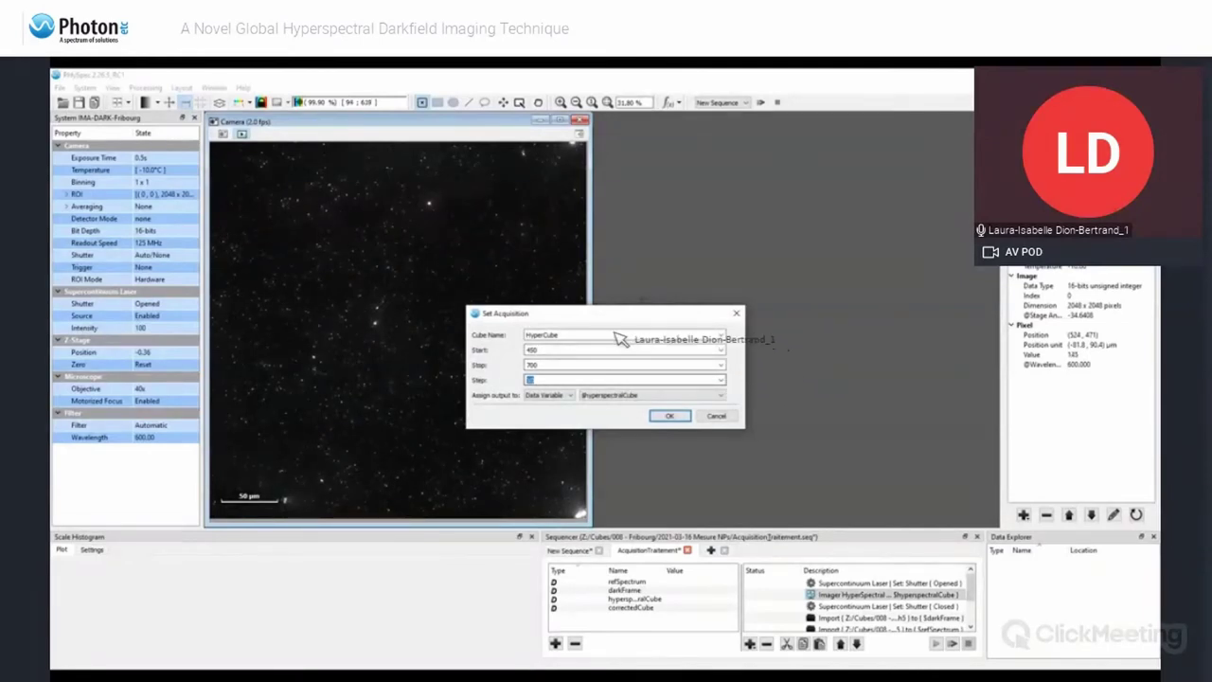
text(5)
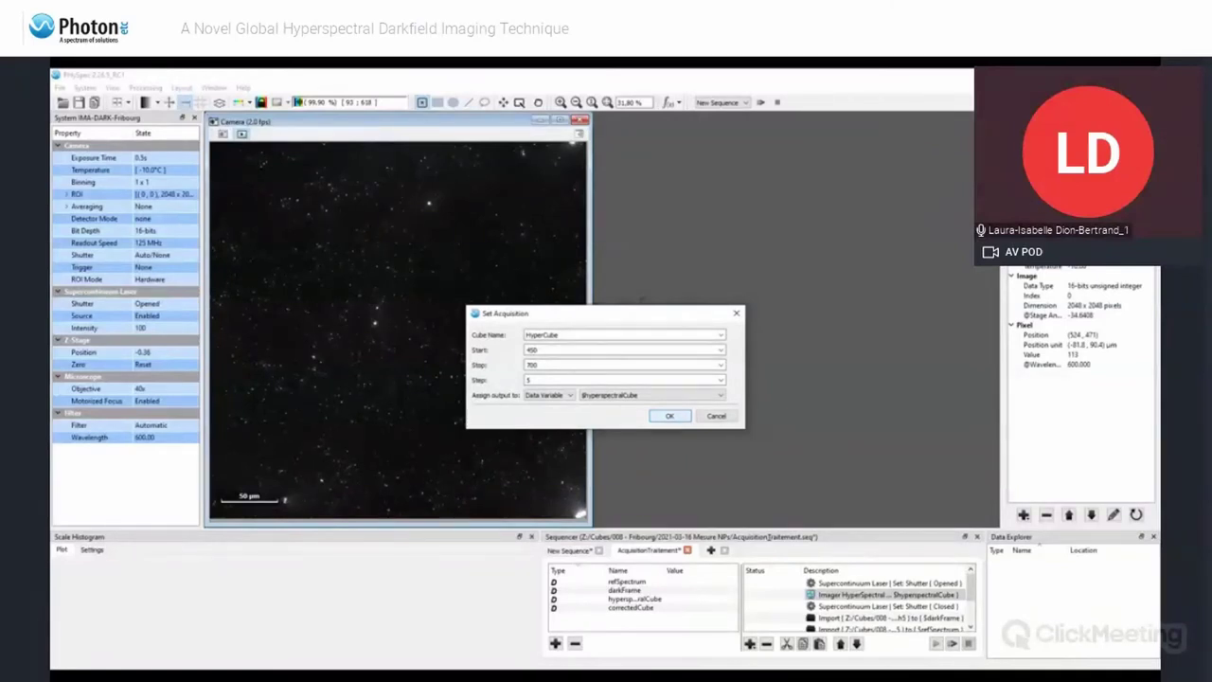
key(Return)
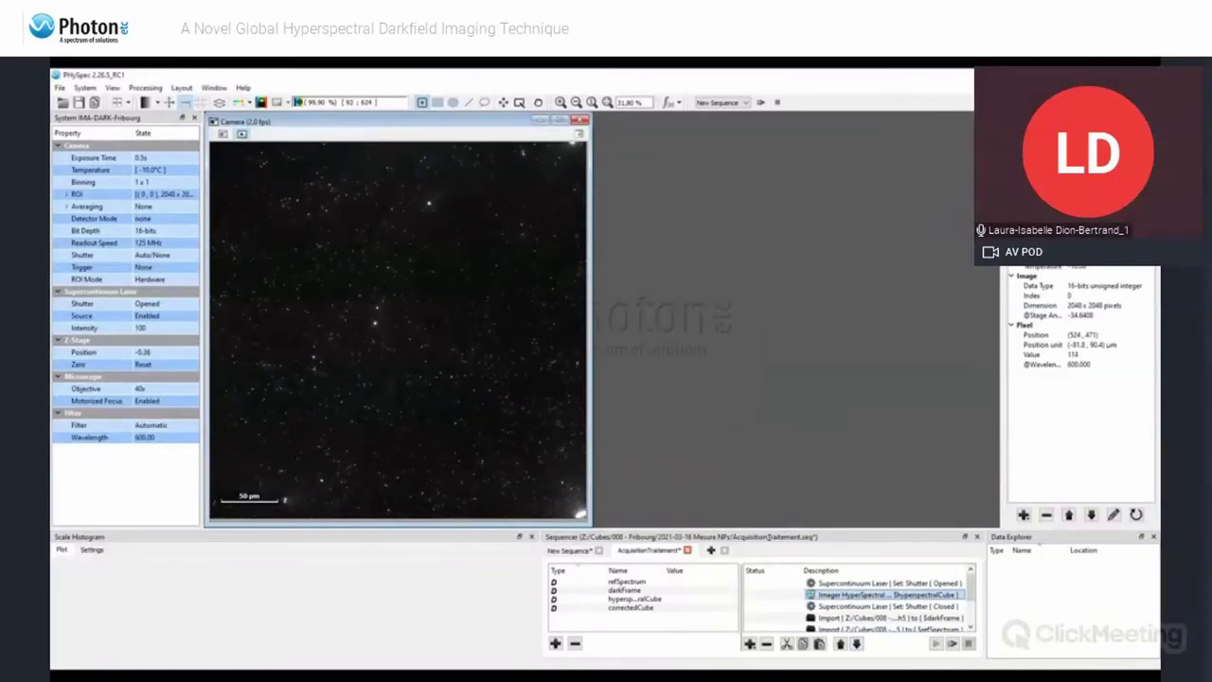
click(888, 584)
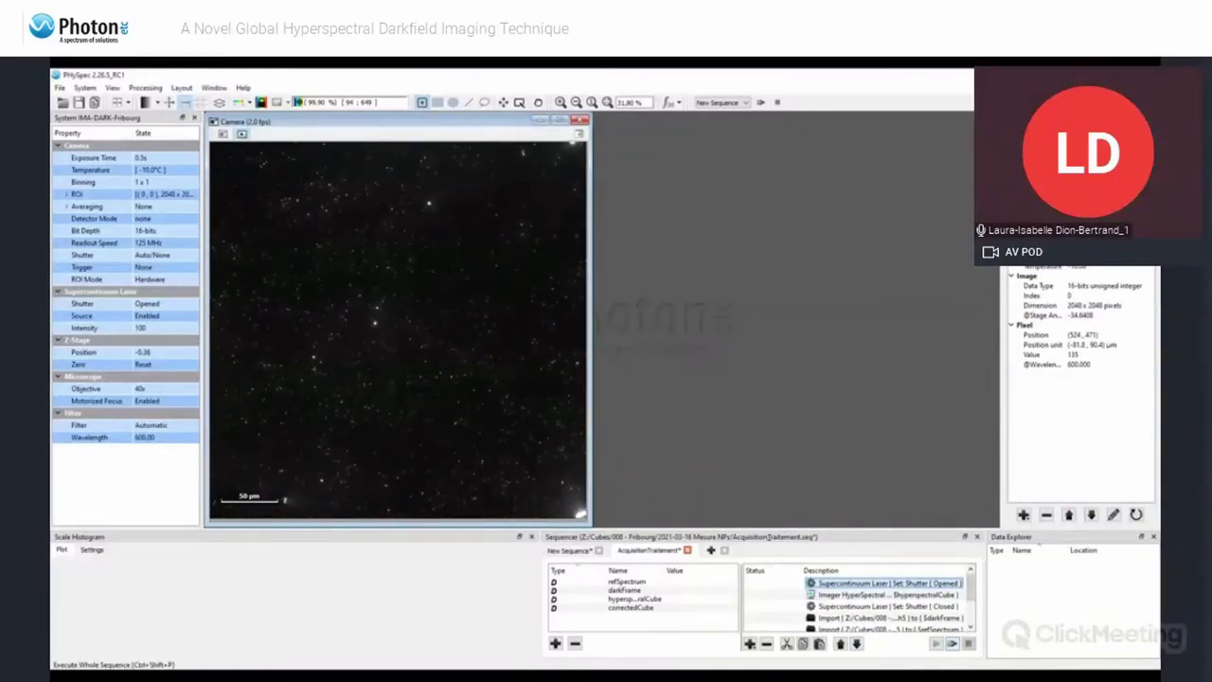
click(952, 643)
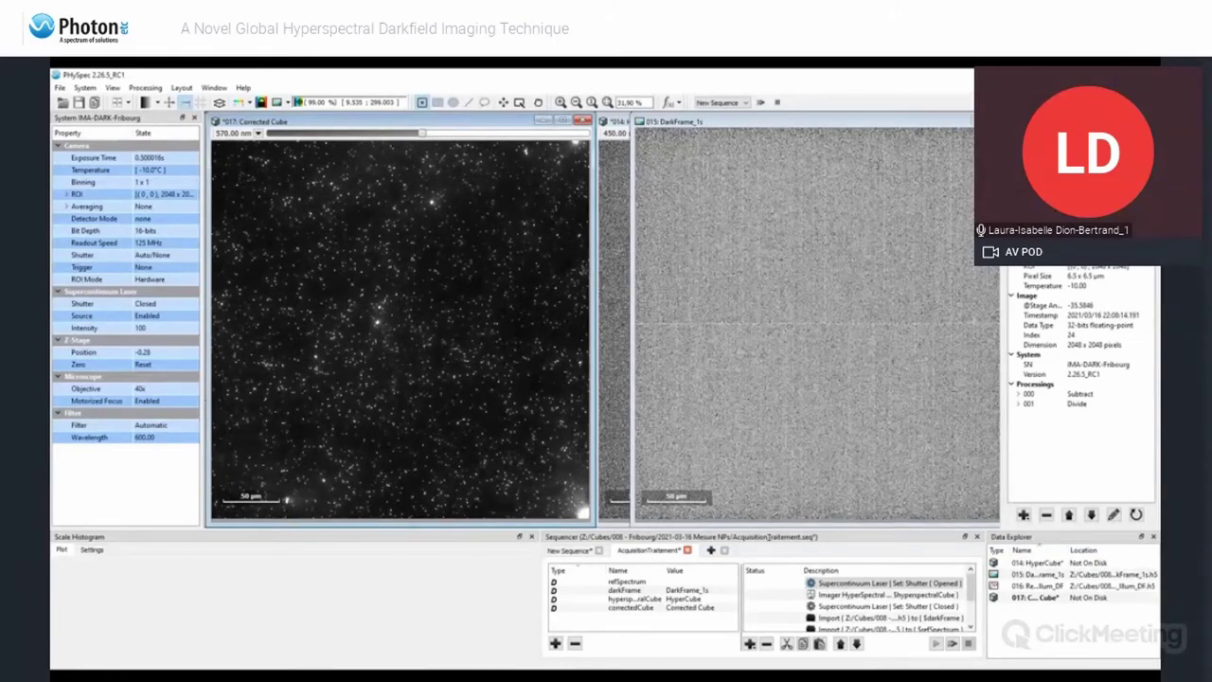
Step: Create a target among the particles in the central area of the Corrected Cube image
key(ctrl+plus)
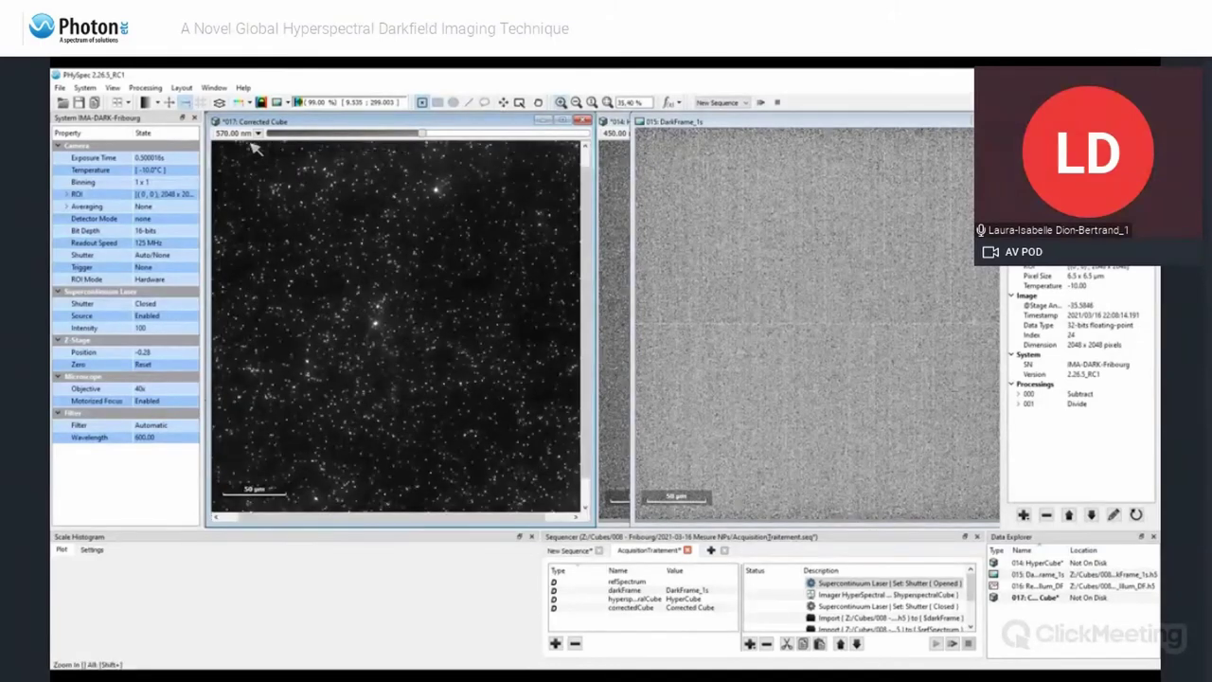
key(ctrl+plus)
key(ctrl+plus)
key(ctrl+plus)
key(ctrl+plus)
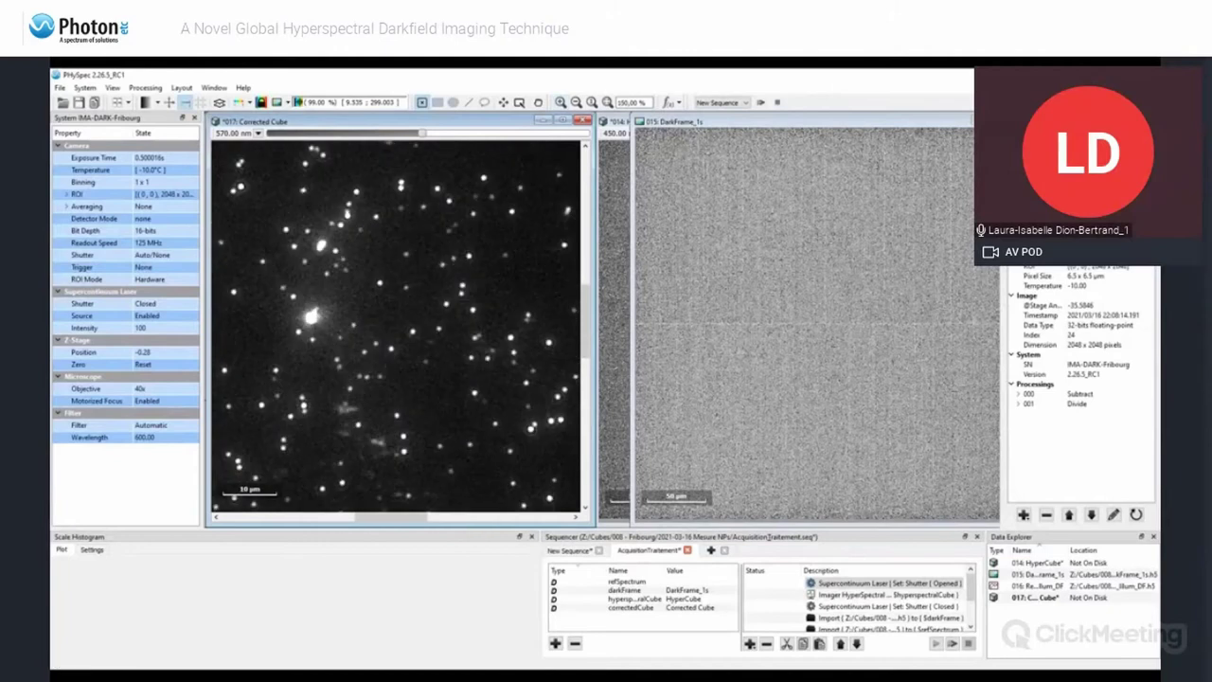
key(ctrl+plus)
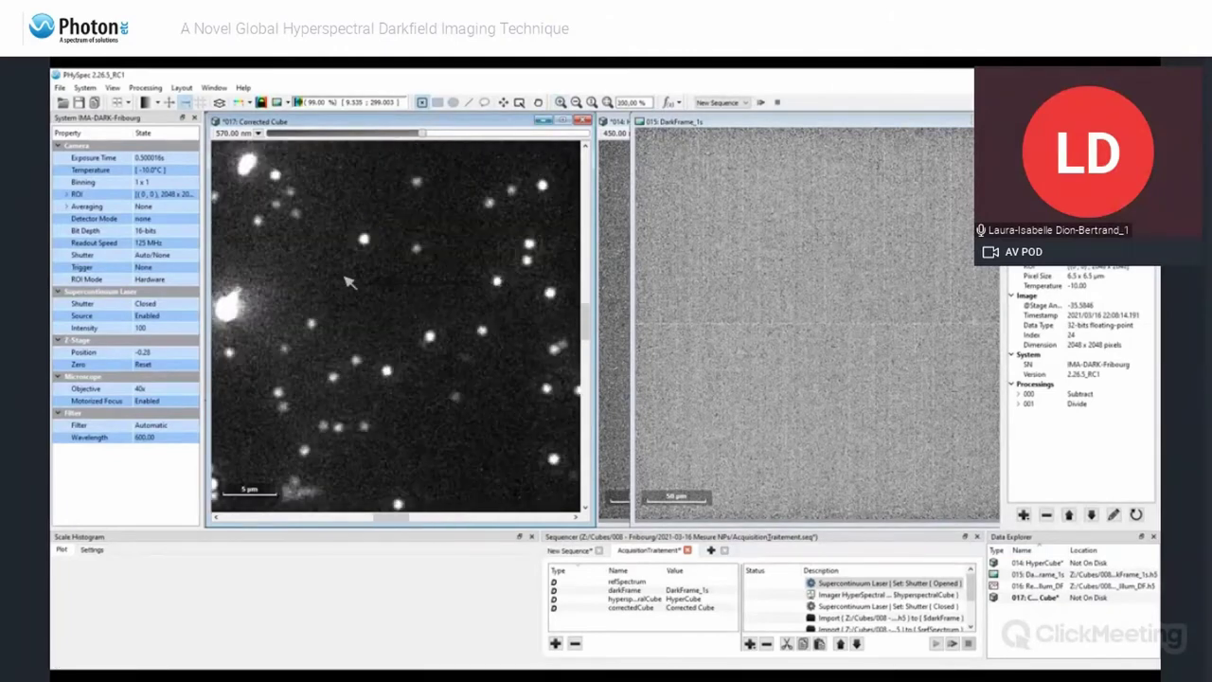
right_click(409, 292)
click(448, 310)
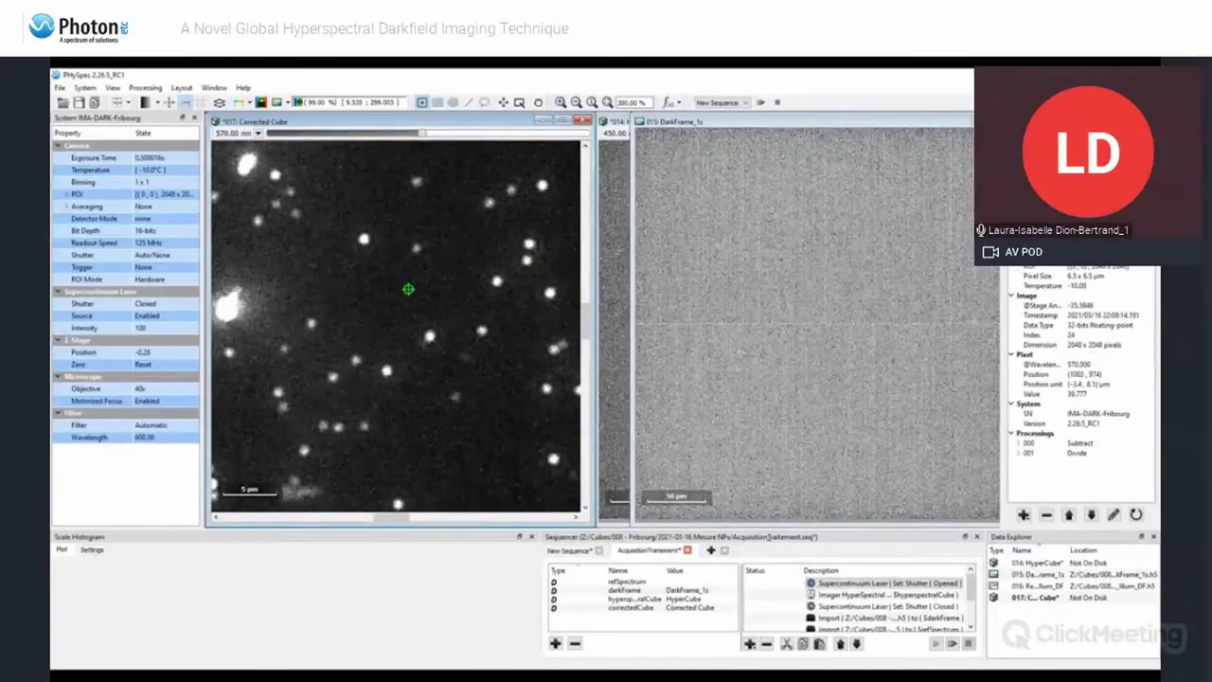
Step: Move the target onto the nearby bright particle and plot its spectrum in a new graphic
drag(407, 288, 363, 238)
right_click(363, 239)
click(413, 260)
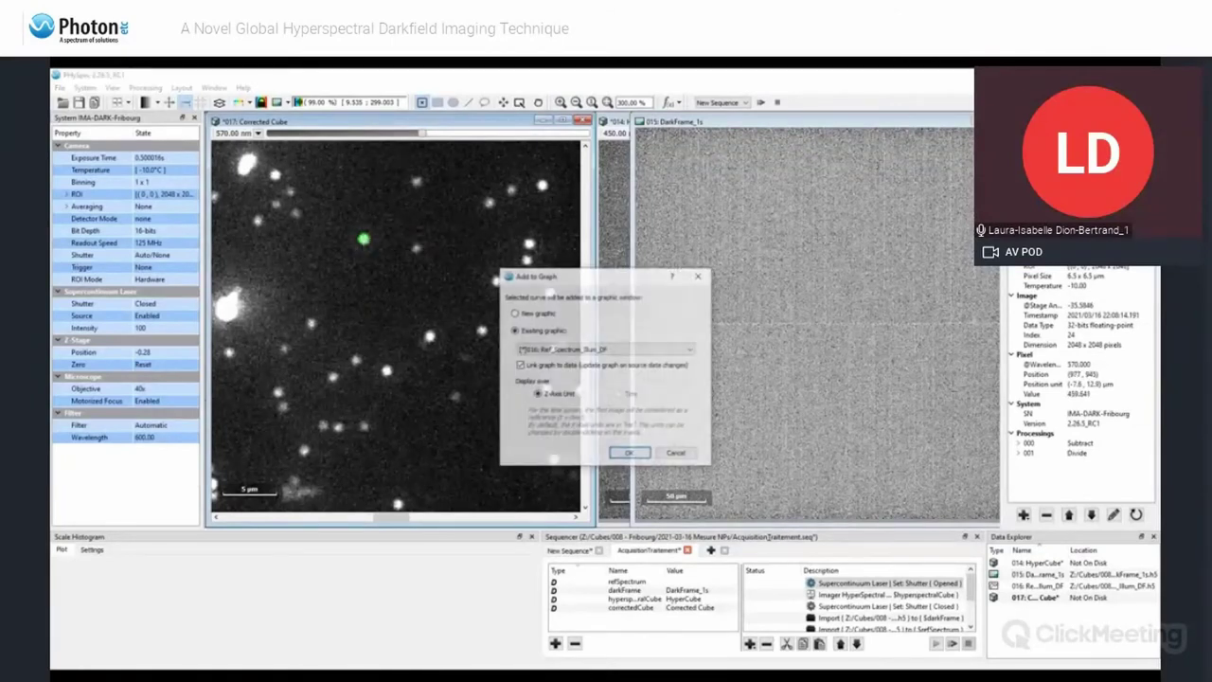
click(629, 454)
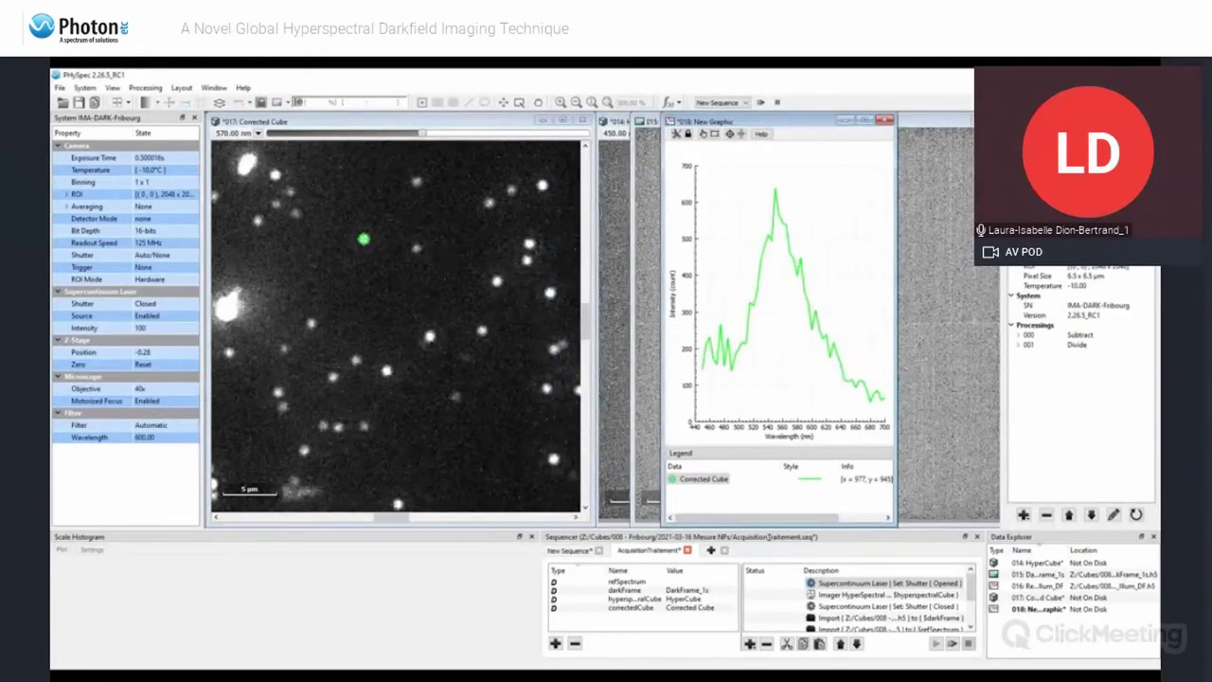
Step: Place a second target on another bright particle in the Corrected Cube and add its spectrum to the same graphic
right_click(383, 289)
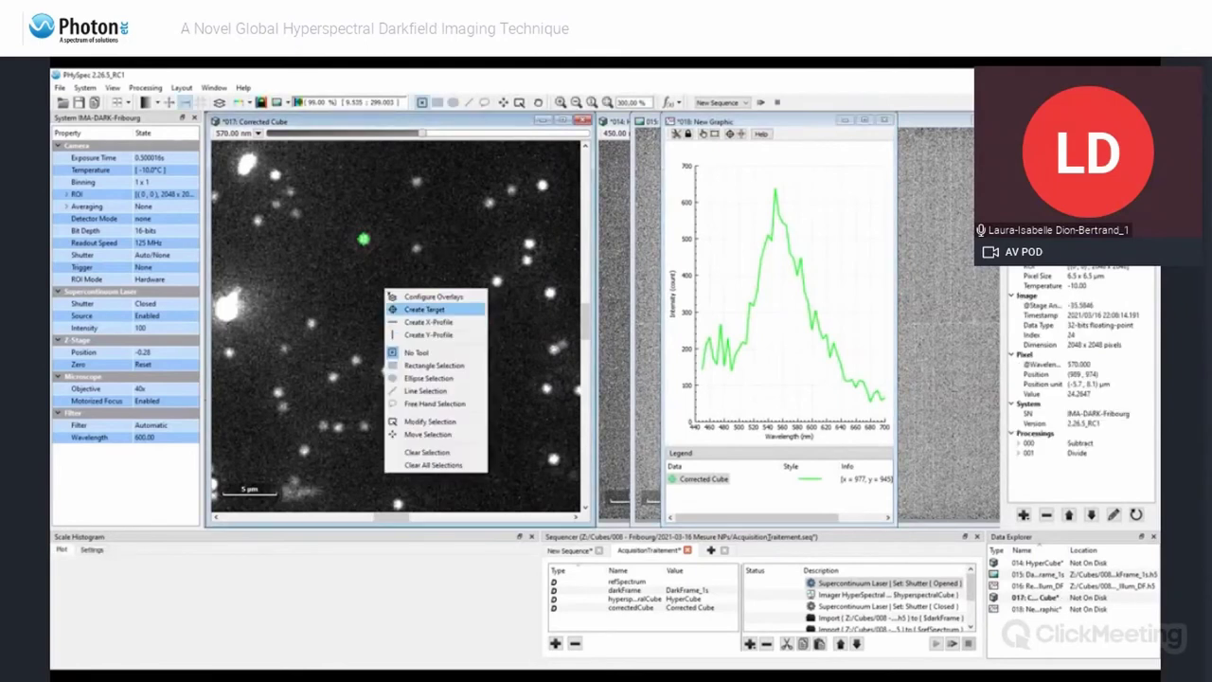
click(426, 308)
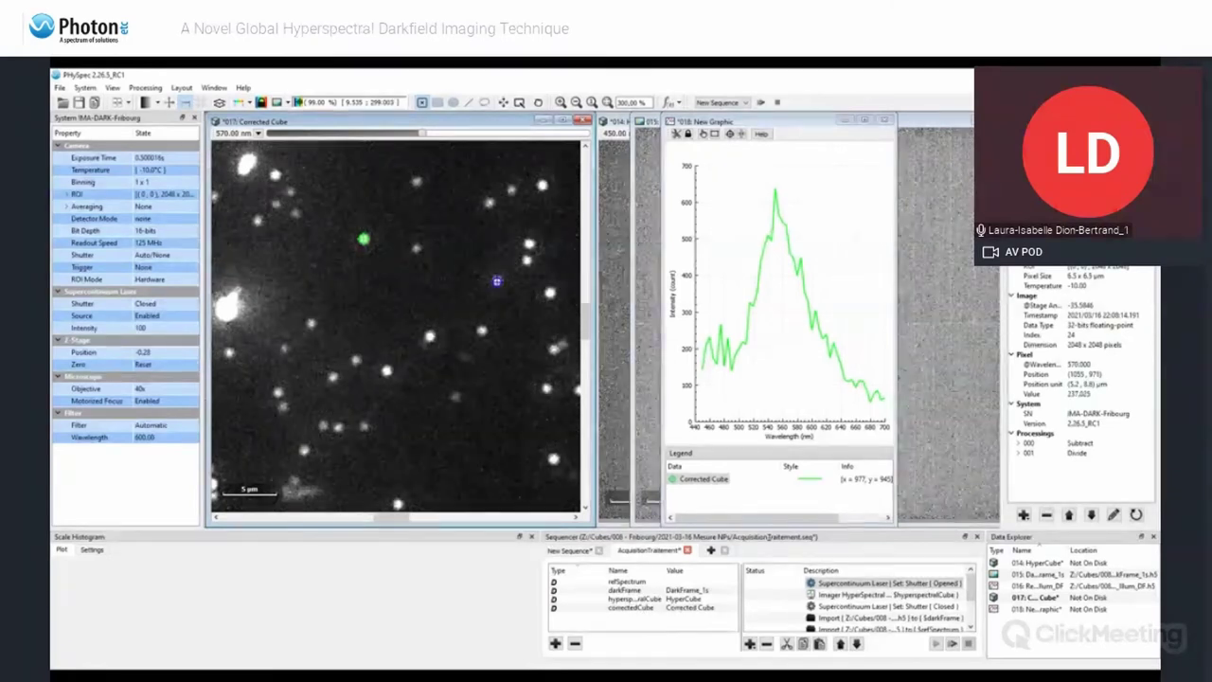
click(497, 281)
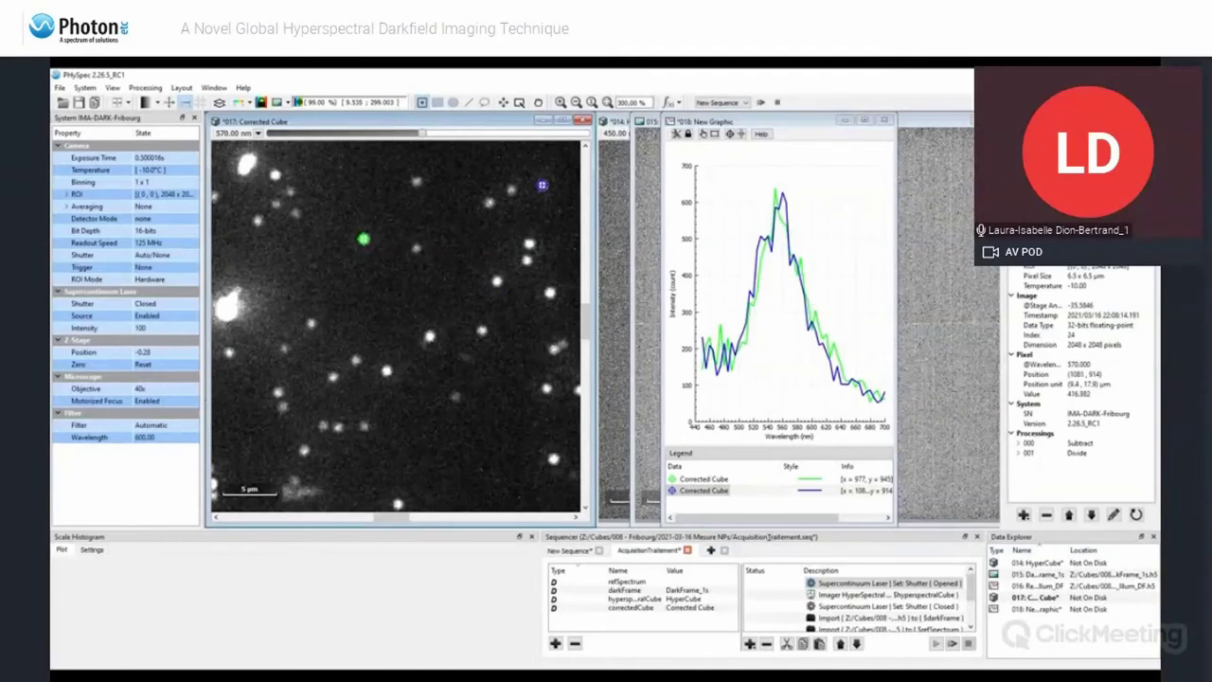
Step: Draw a small elliptical selection around a third bright particle and add the selection's spectrum to the graphic
right_click(389, 296)
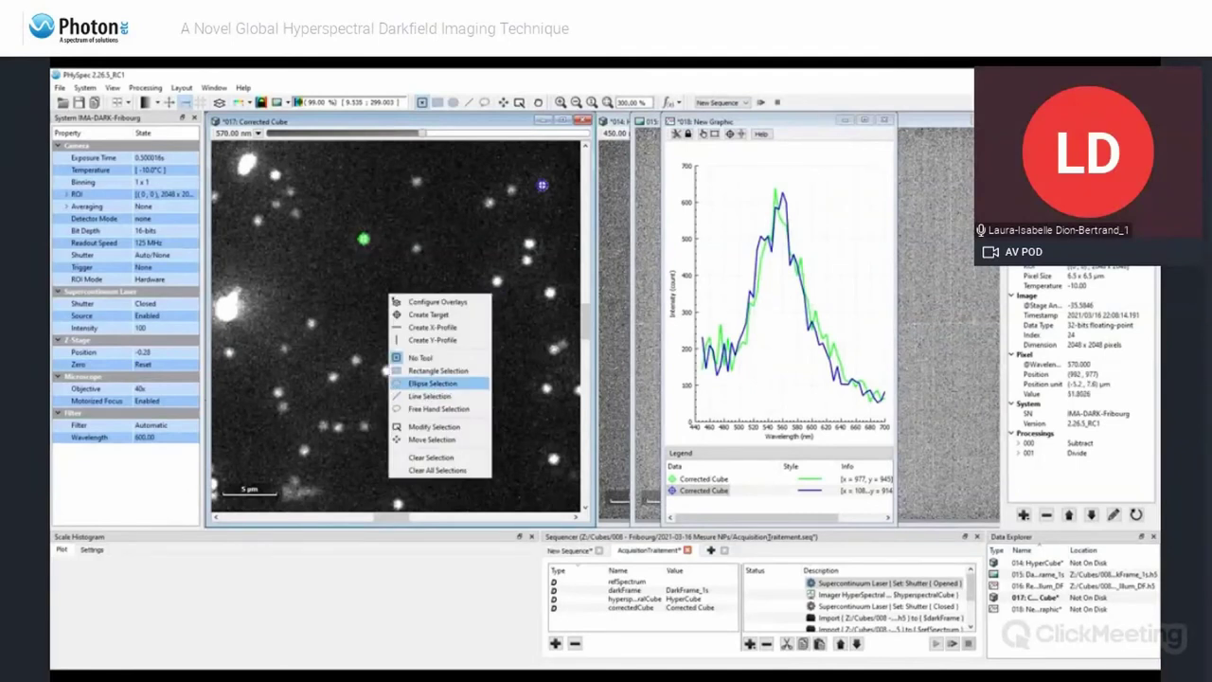
click(433, 382)
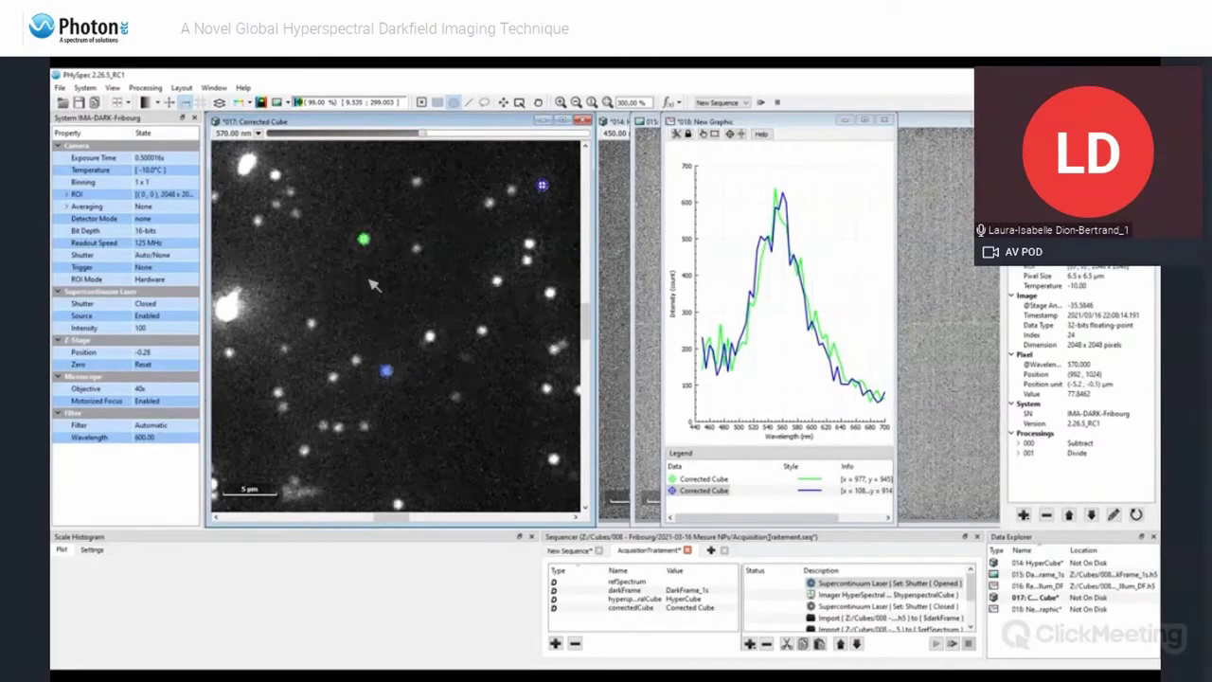
drag(383, 366, 390, 374)
right_click(391, 383)
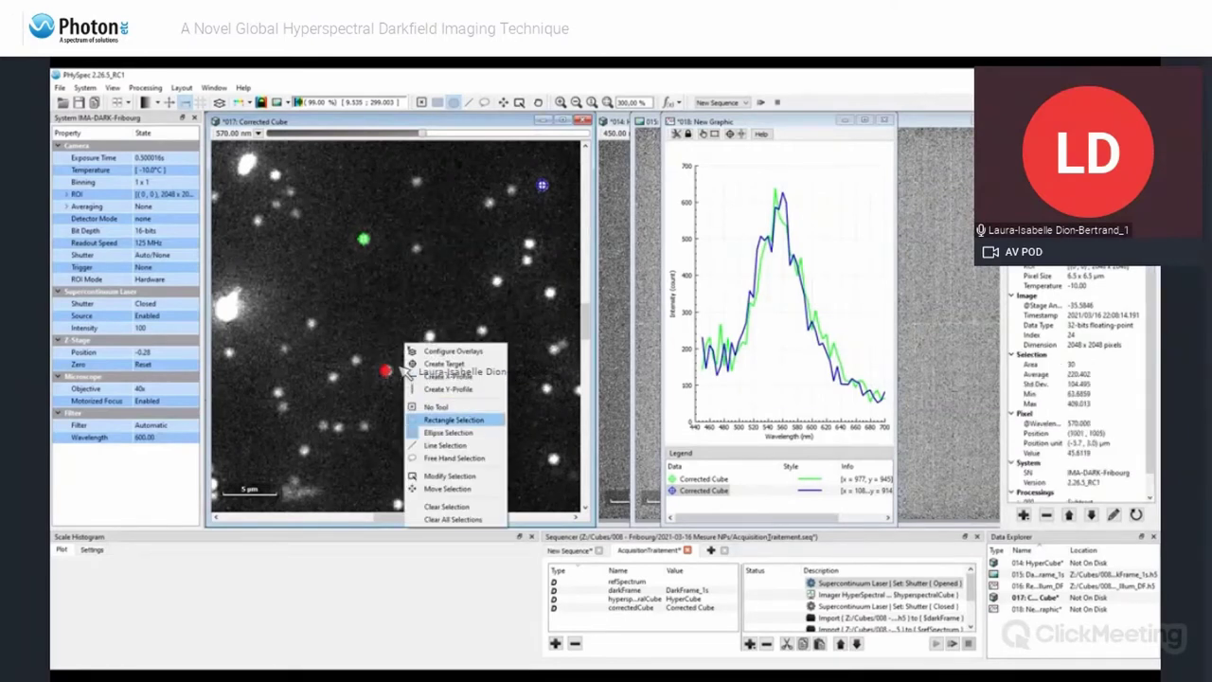
right_click(388, 371)
key(Down)
key(Down)
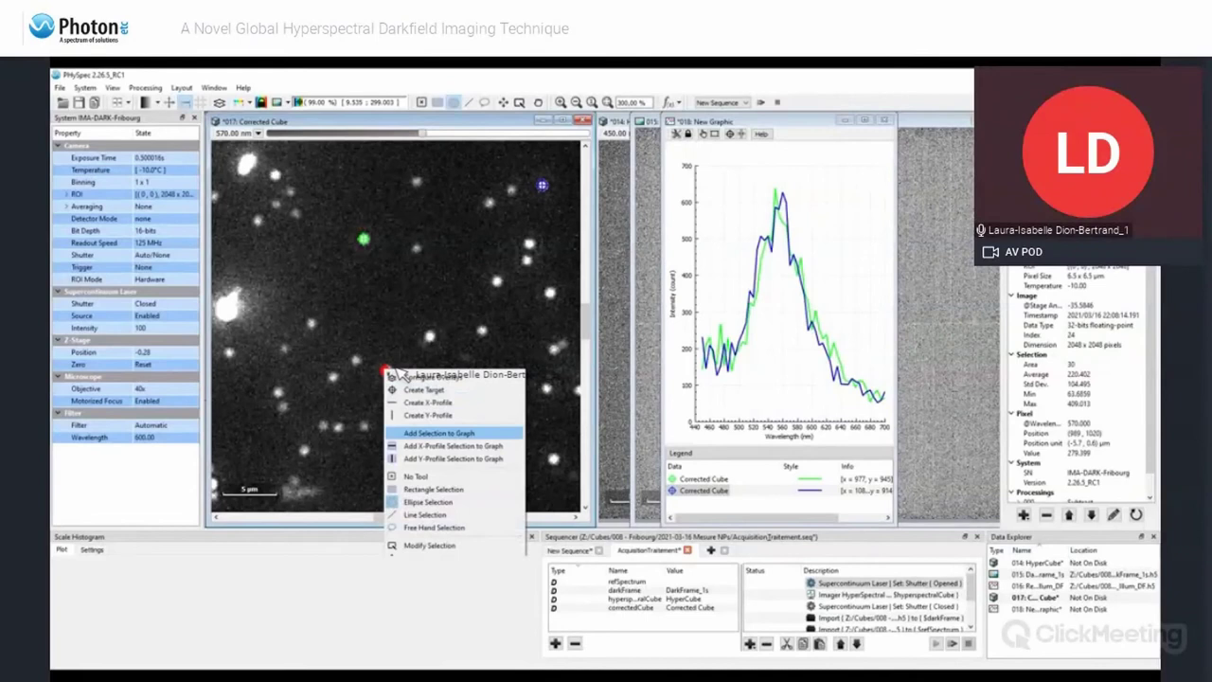
key(Return)
key(Return)
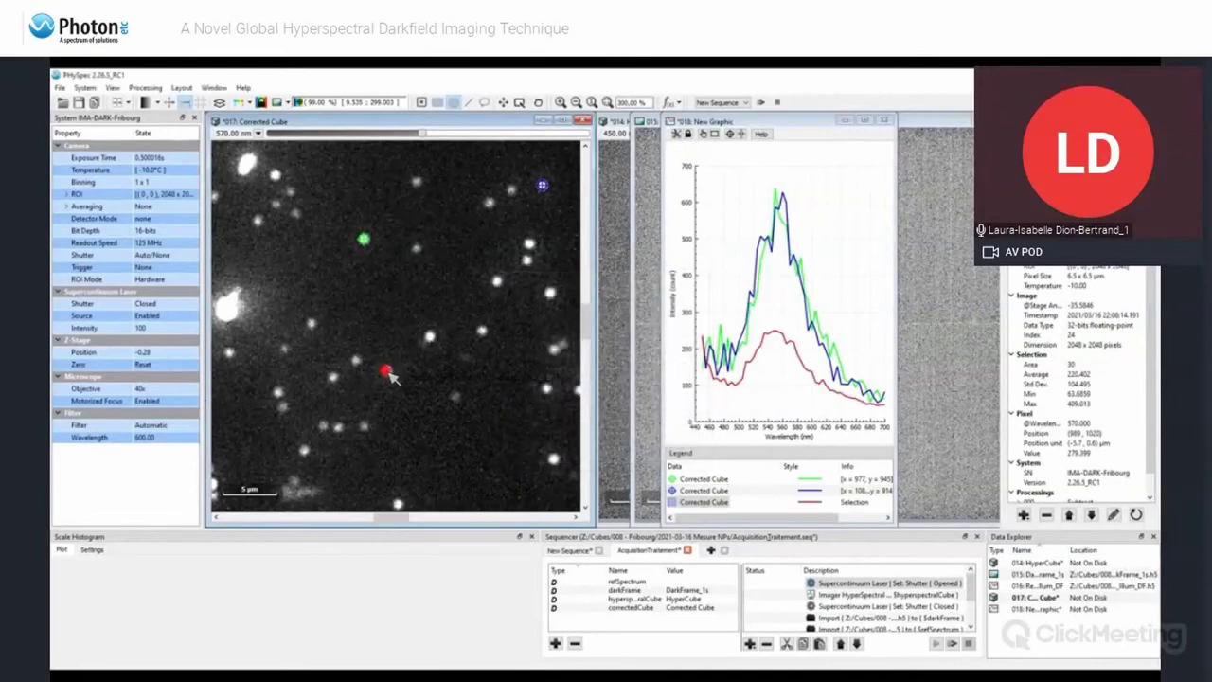
Step: Move the elliptical selection onto the bright particle near the right edge of the Corrected Cube image
right_click(393, 379)
key(Up)
key(Down)
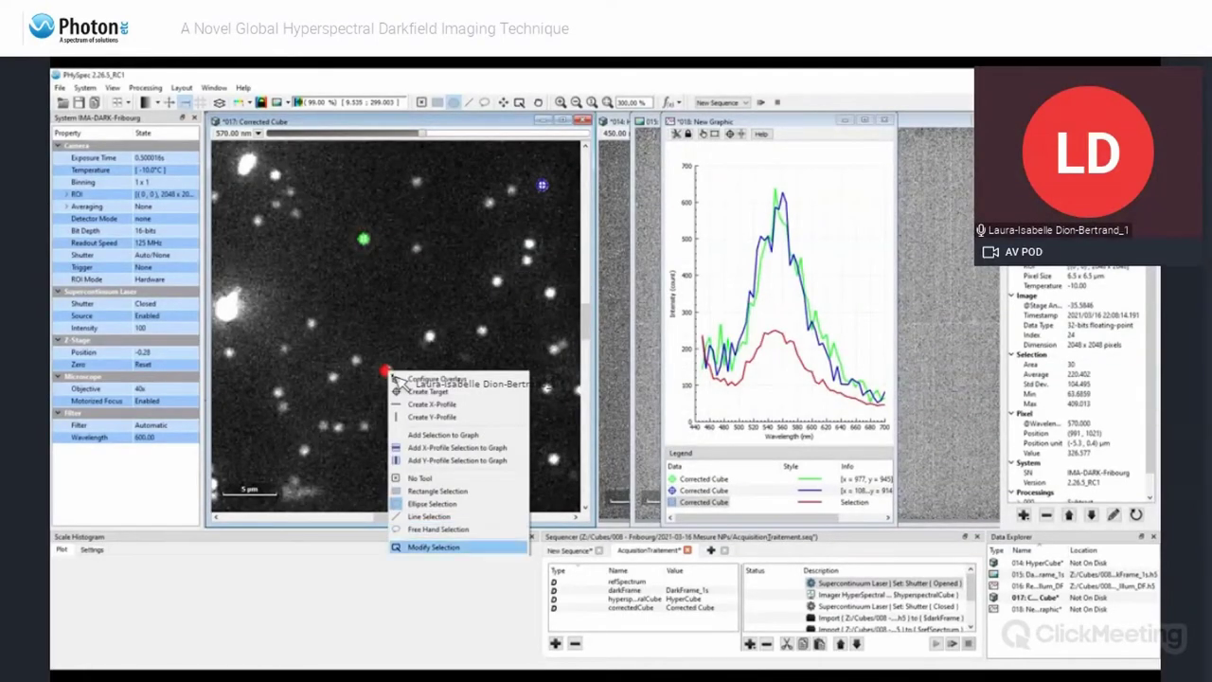
key(Return)
mouse_move(391, 377)
mouse_down()
mouse_move(431, 351)
mouse_move(278, 392)
mouse_move(360, 379)
mouse_move(429, 336)
mouse_move(484, 331)
mouse_move(554, 459)
mouse_move(546, 388)
mouse_up()
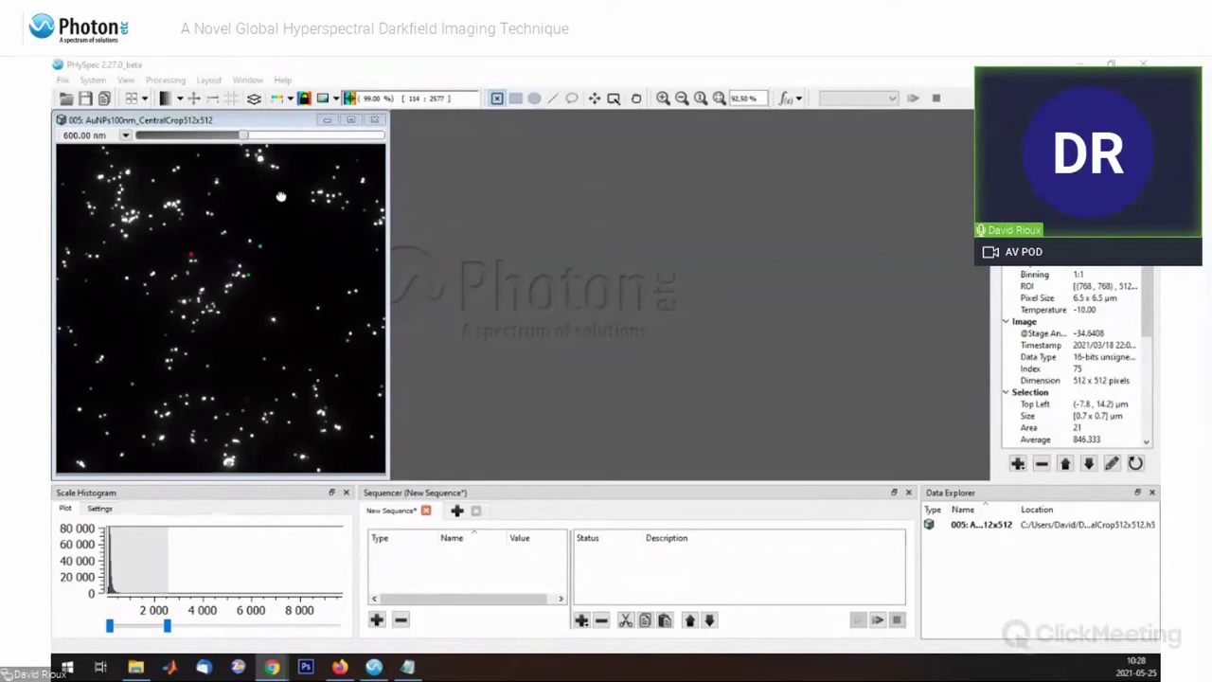
Step: Display the AuNPs100nm_CentralCrop512x512 cube at 592 nm
click(663, 98)
mouse_move(244, 135)
mouse_down()
mouse_move(155, 137)
mouse_move(237, 135)
mouse_up()
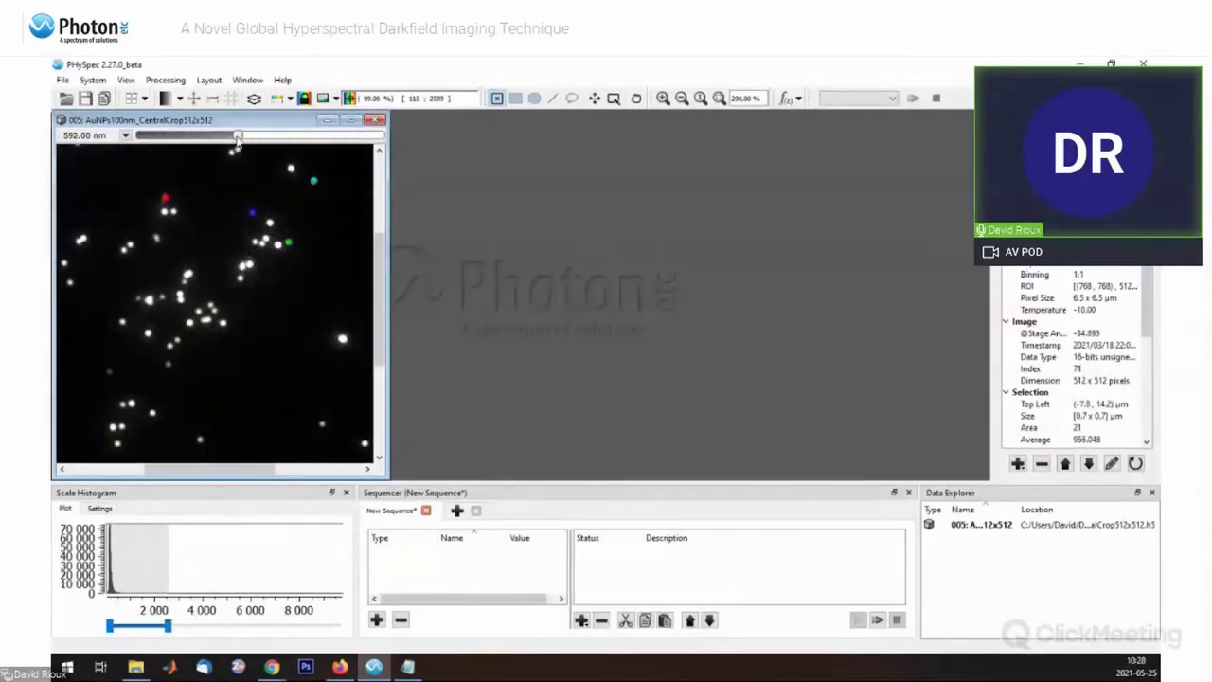
click(682, 98)
click(681, 100)
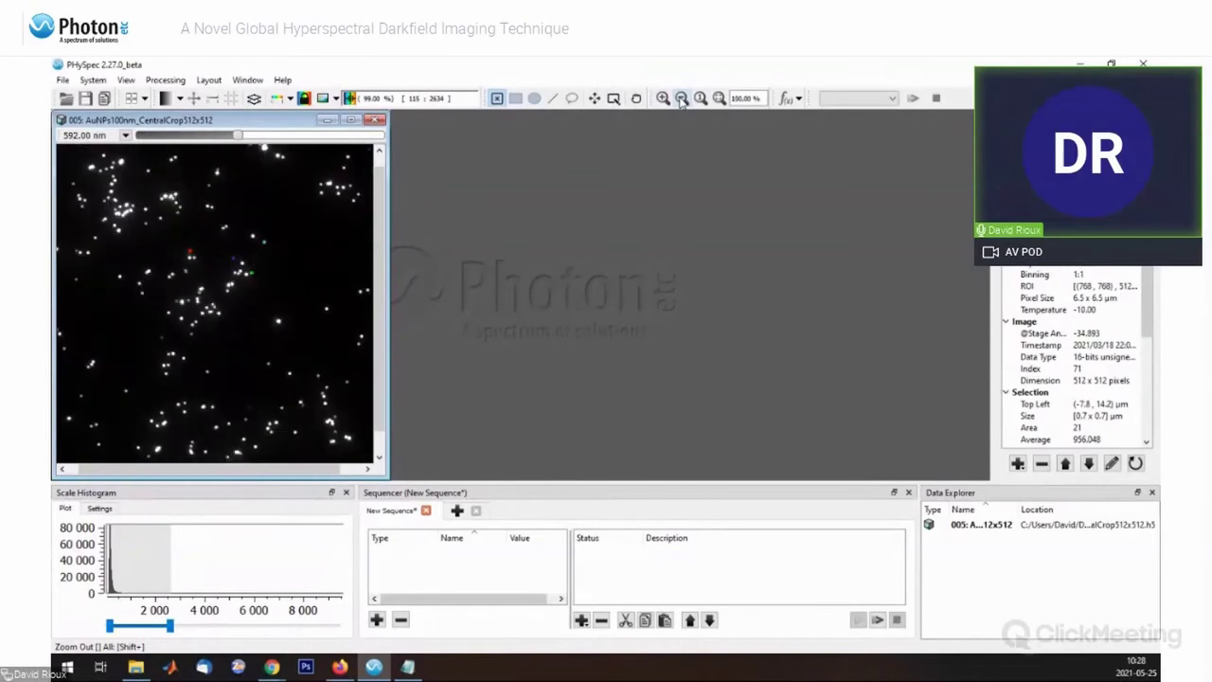